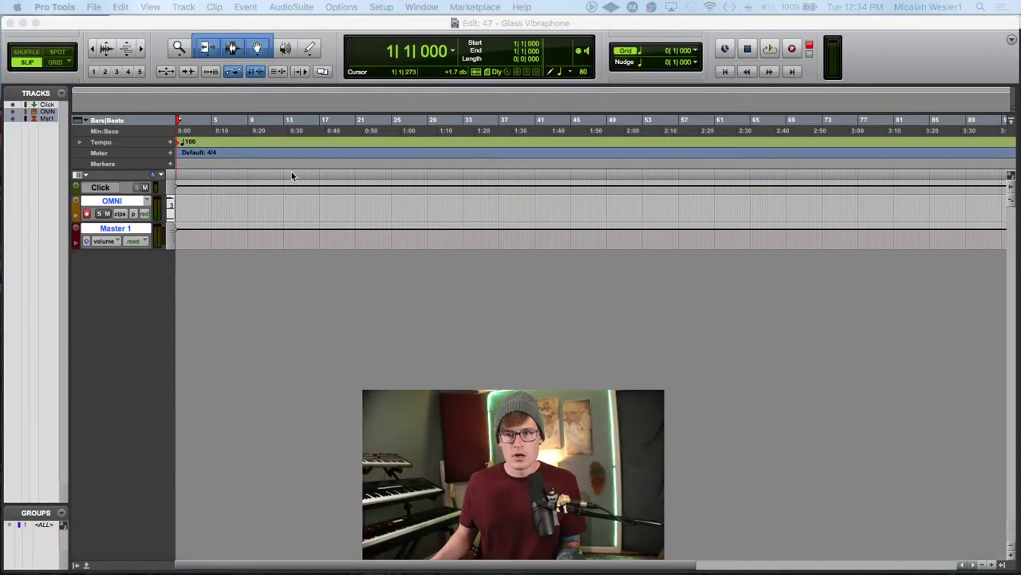
Record a MIDI performance onto the OMNI track from bar 1 for about ten bars.
key("space")
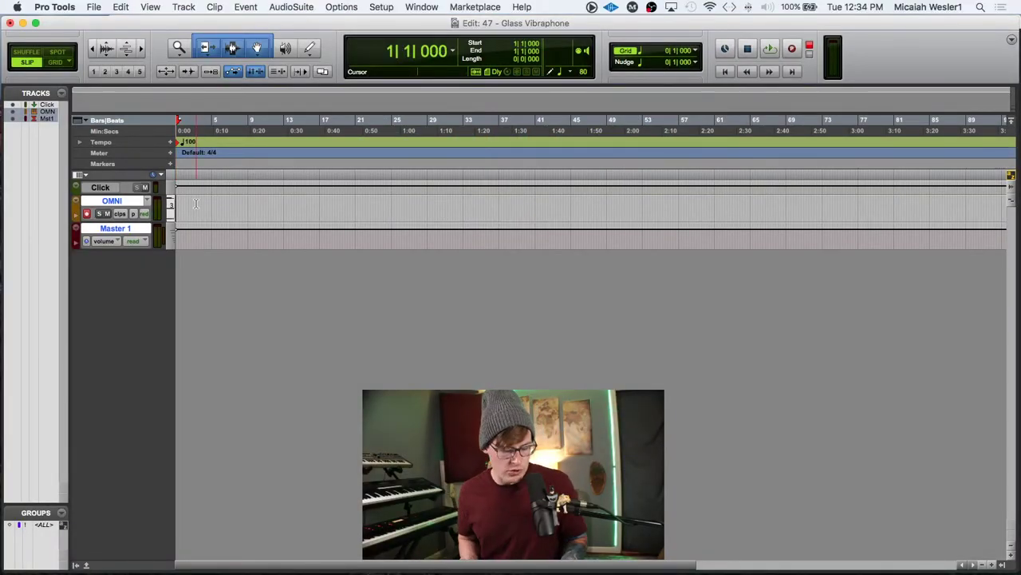
key("super+space")
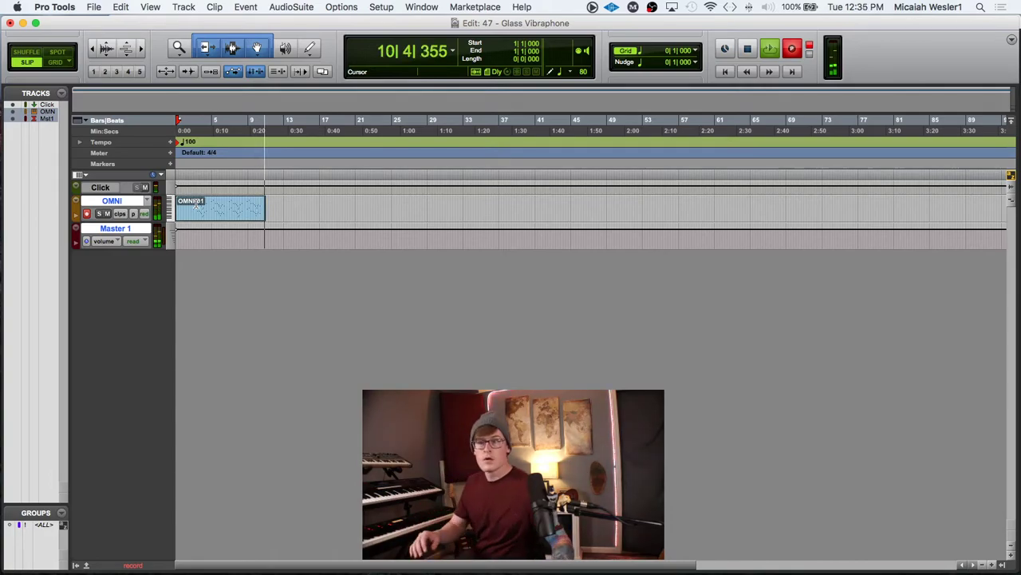
key("space")
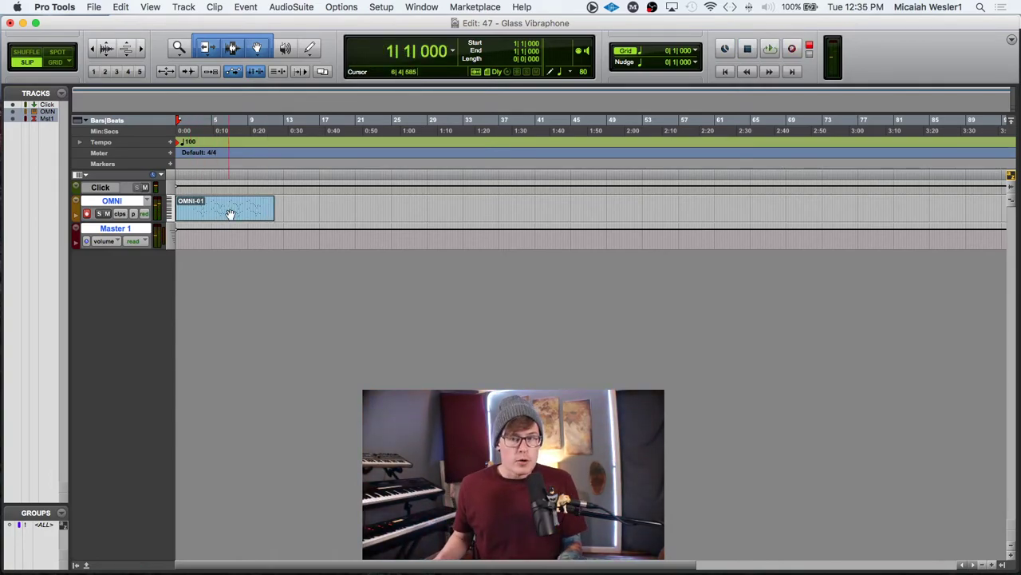
left_click(238, 206)
key("super+bracketright")
key("super+bracketright")
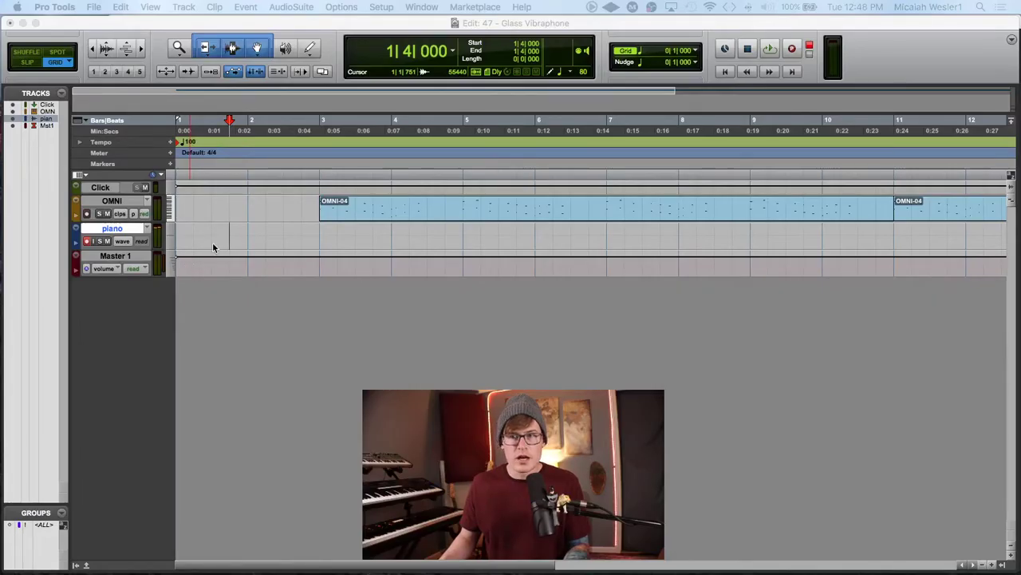
Record the piano part onto the piano track from the session start to about bar 19.
left_click(212, 236)
key("Return")
key("super+space")
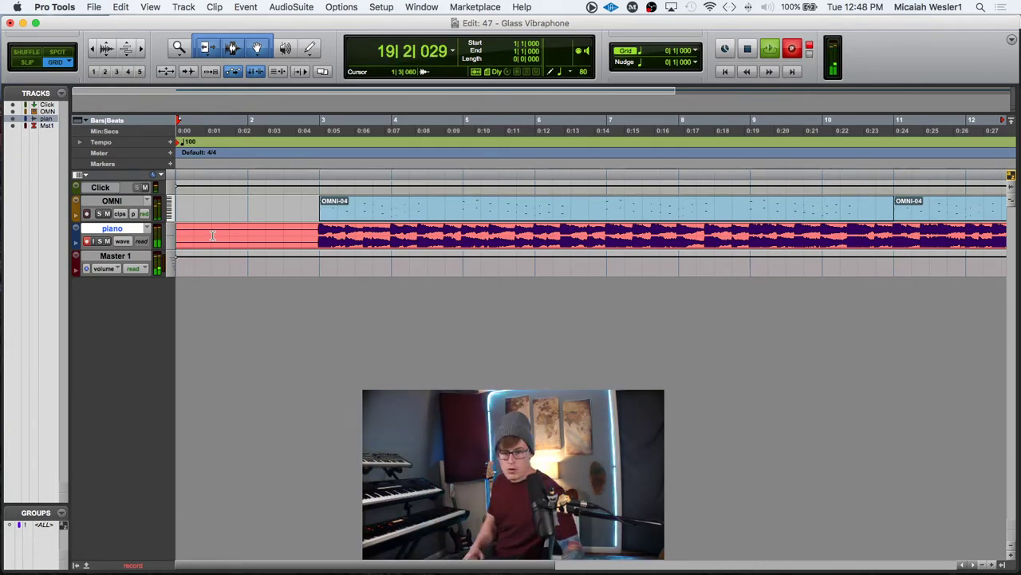
key("space")
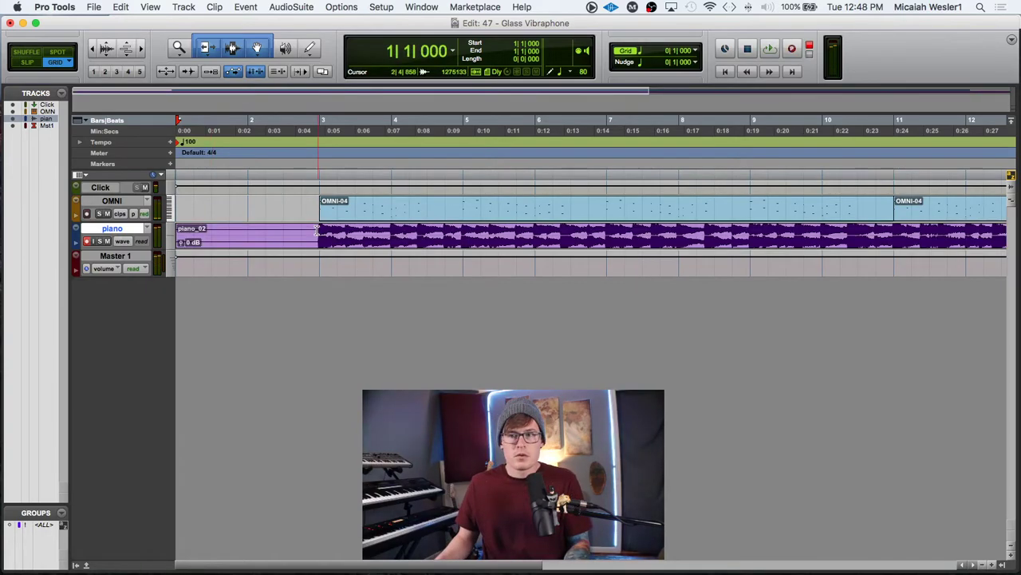
Delete the silence before the first notes of the piano recording near bar 3 and fade in the clip's start.
double_click(206, 249)
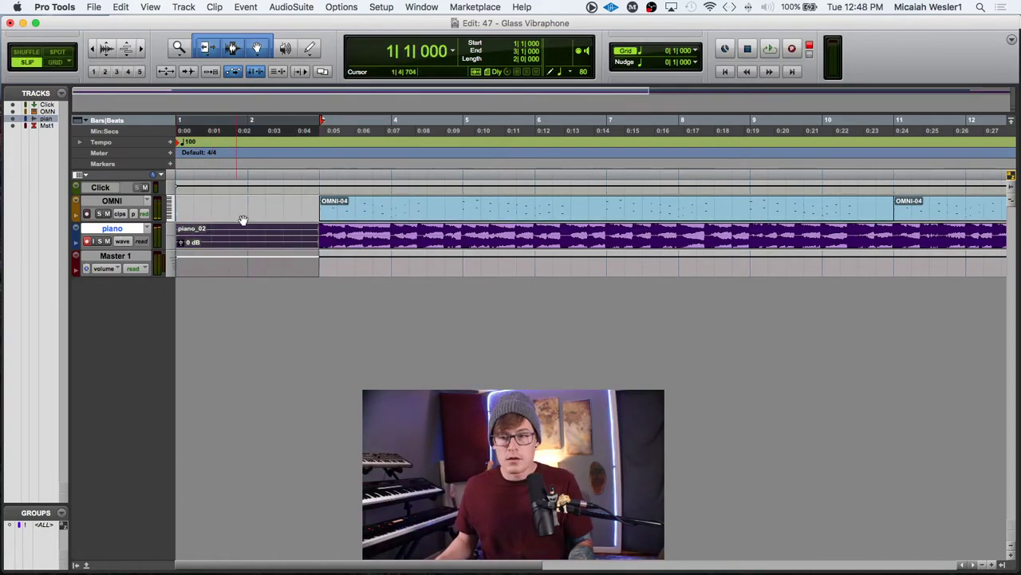
left_click(307, 230)
left_click_drag(311, 228, 171, 238)
key("Delete")
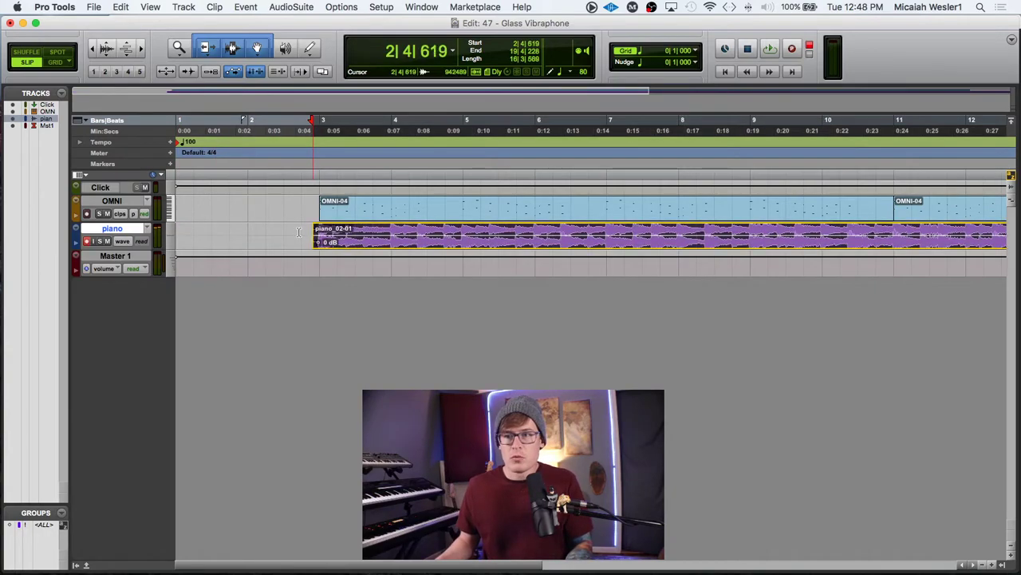
left_click_drag(303, 235, 316, 235)
scroll(315, 232, "right", 10)
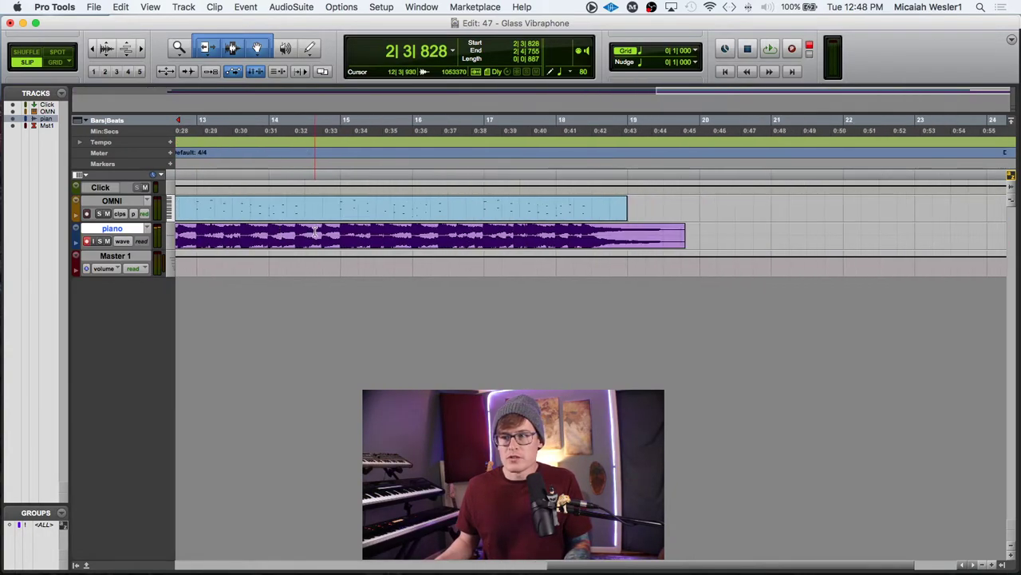
Fade out the end of the piano clip from about bar 18 beat 3 and return to the session start.
left_click_drag(700, 229, 607, 230)
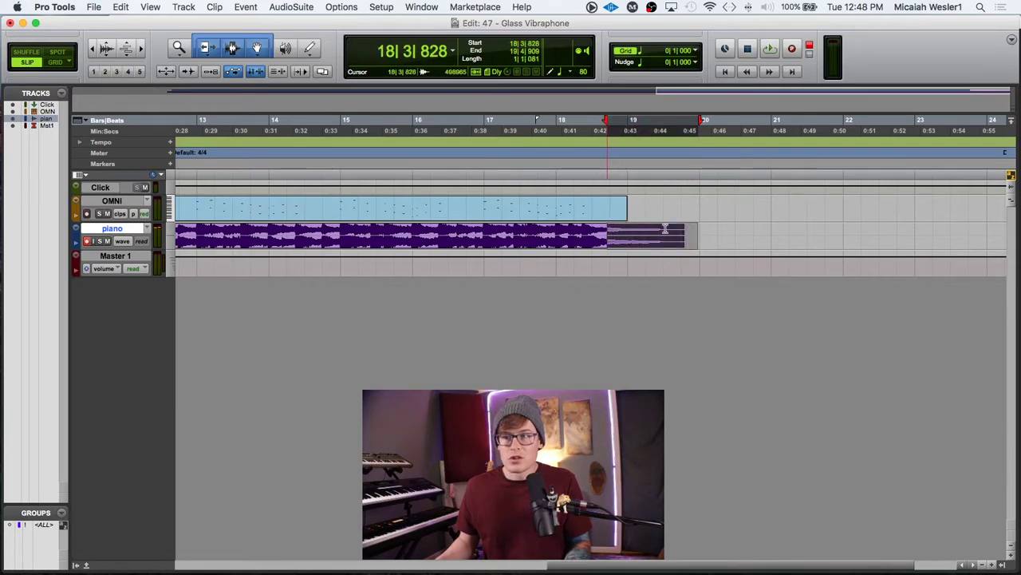
key("ctrl+f")
left_click(699, 229)
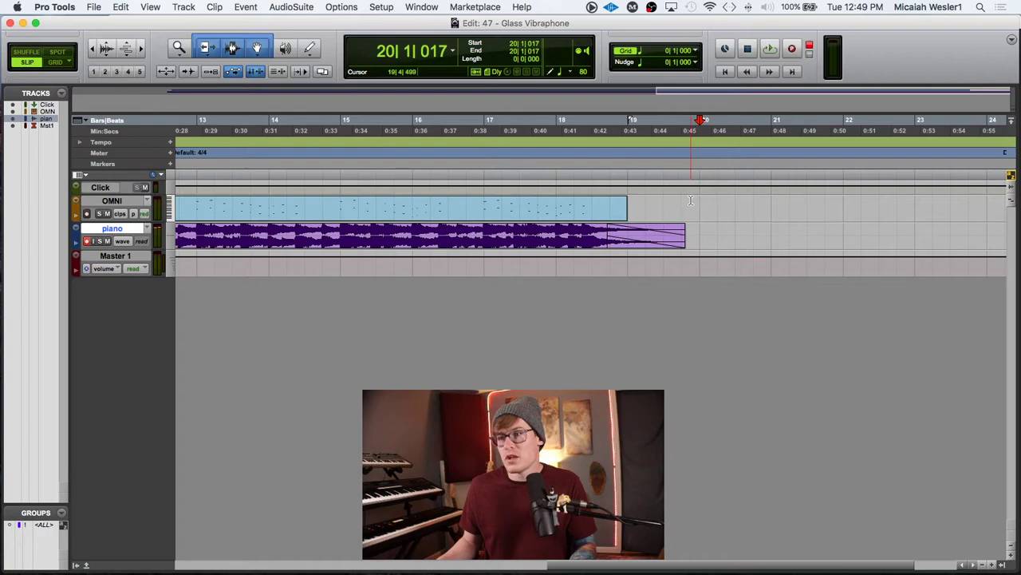
scroll(378, 255, "left", 10)
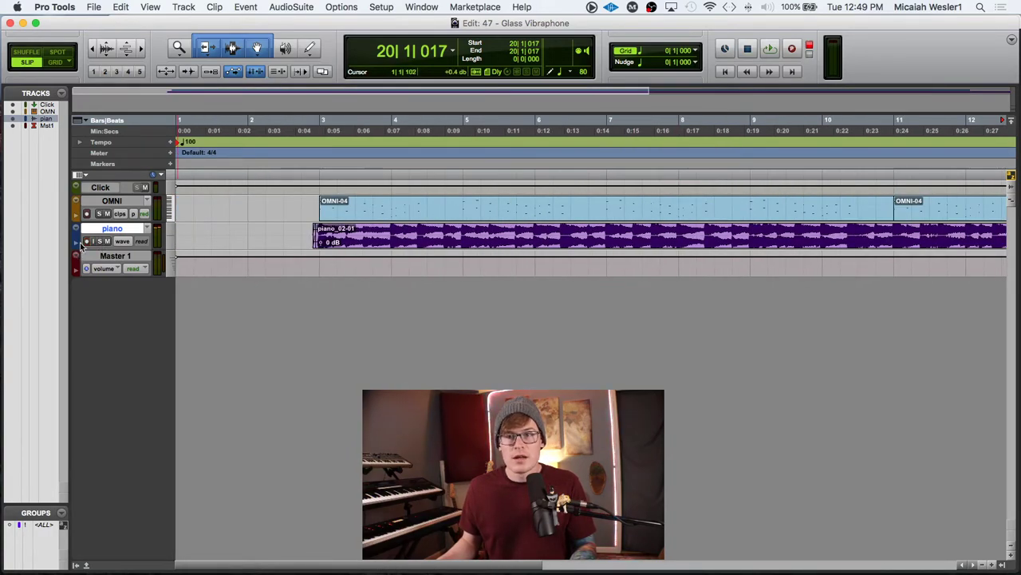
left_click(301, 229)
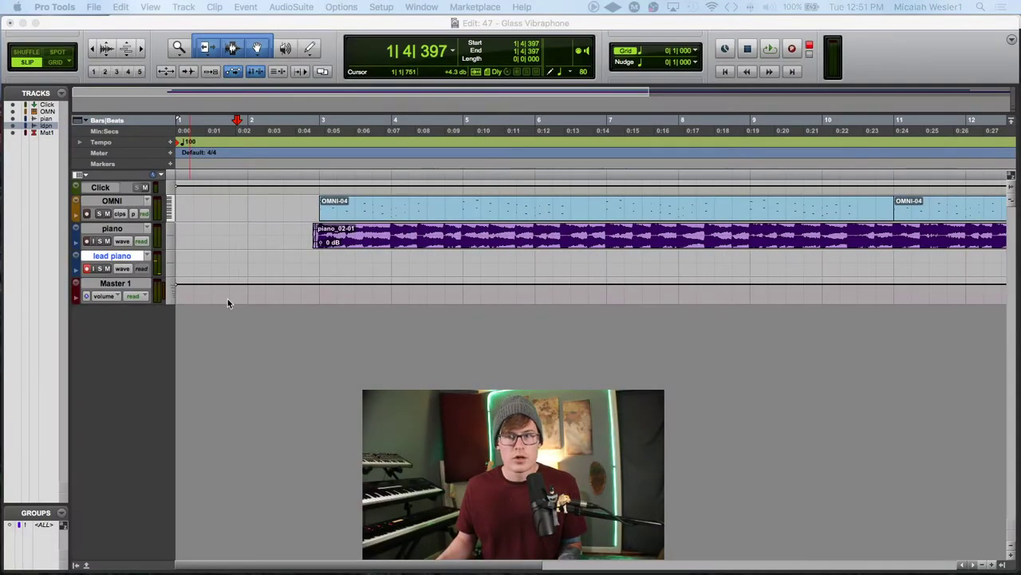
Record the lead piano melody onto the lead piano track from bar 1 beat 4 to about bar 11.
left_click(237, 258)
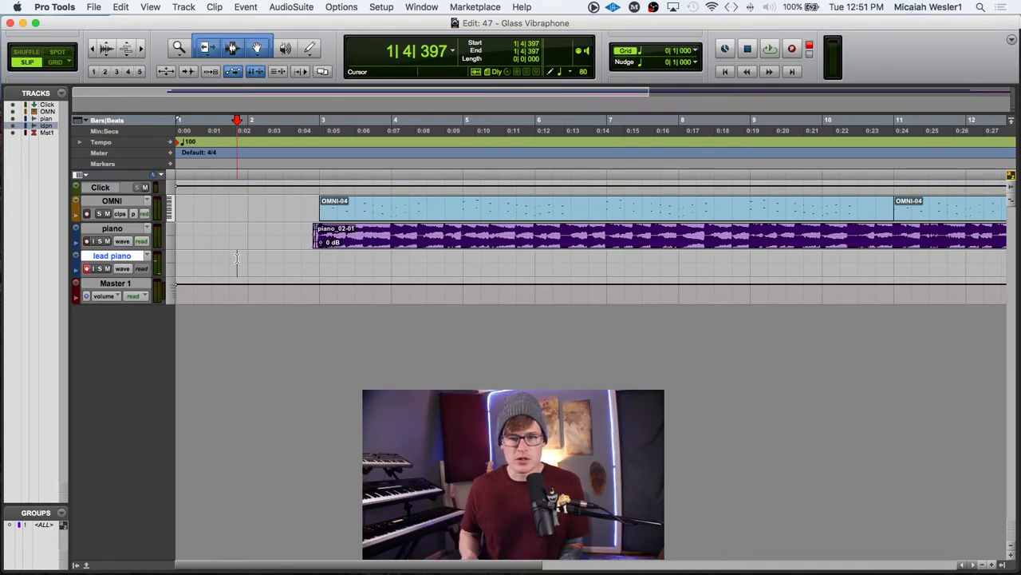
key("super+space")
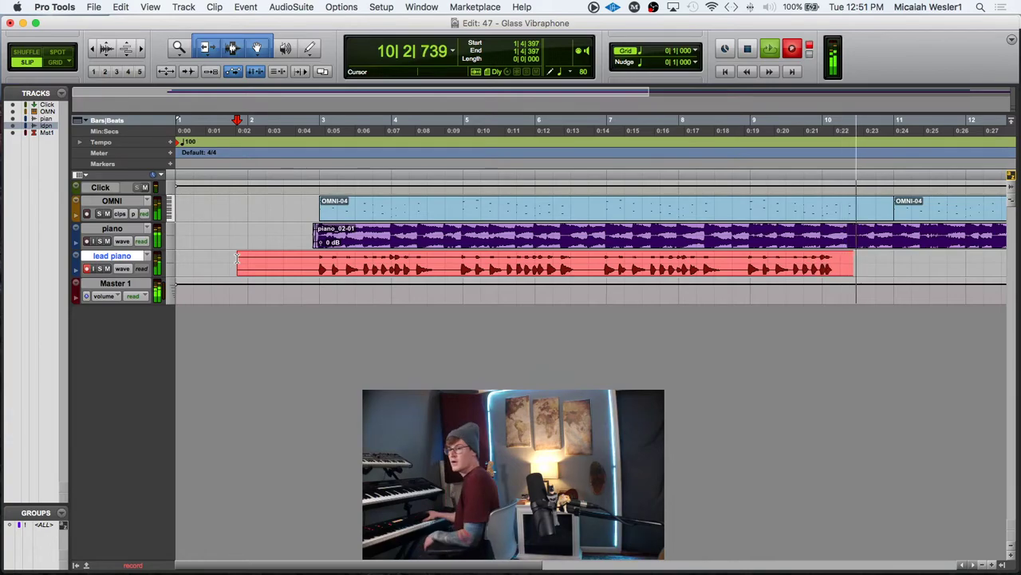
key("super+period")
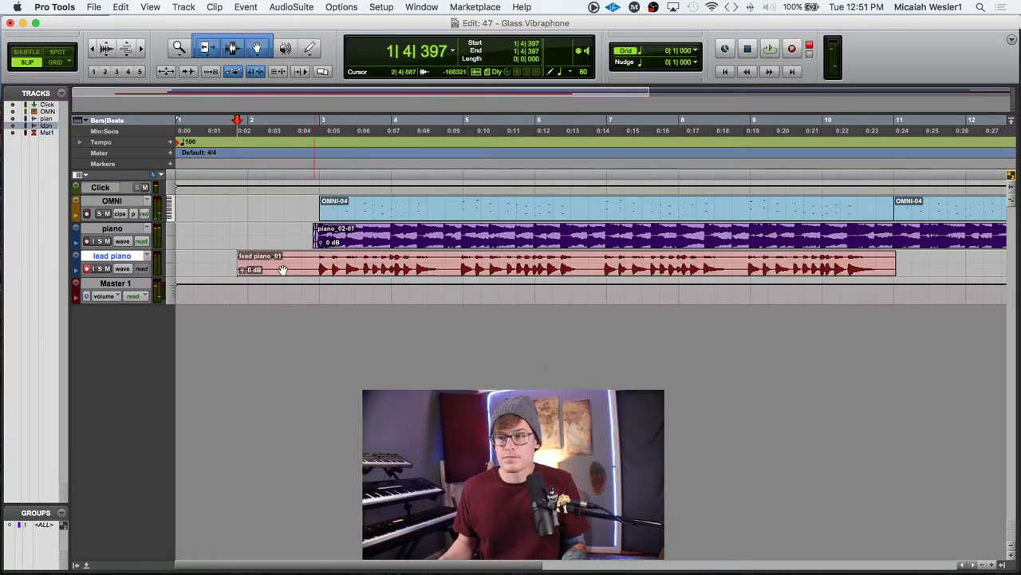
Trim the lead piano clip so it starts at bar 3 and ends exactly at bar 11.
left_click_drag(216, 257, 302, 256)
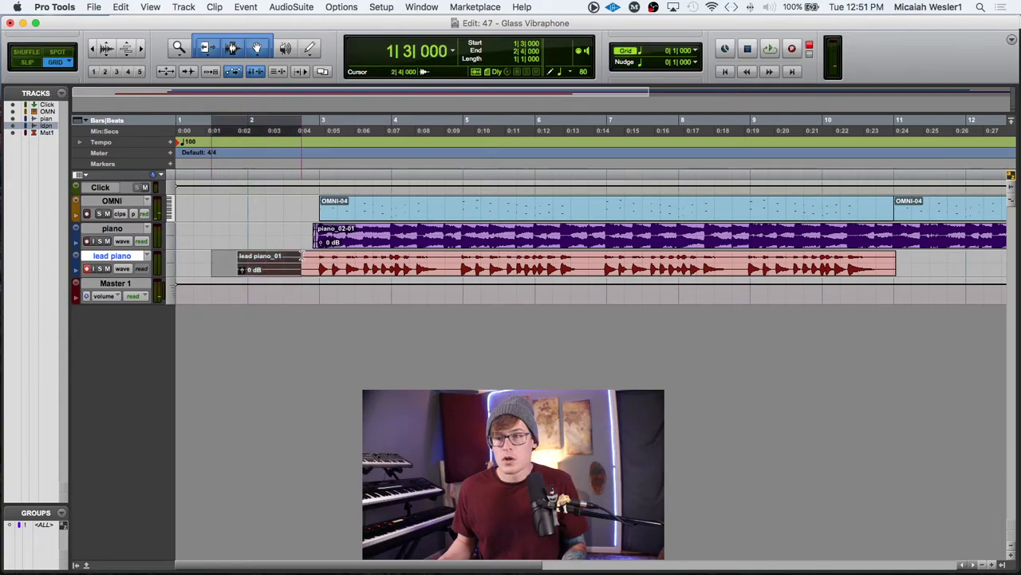
key("Delete")
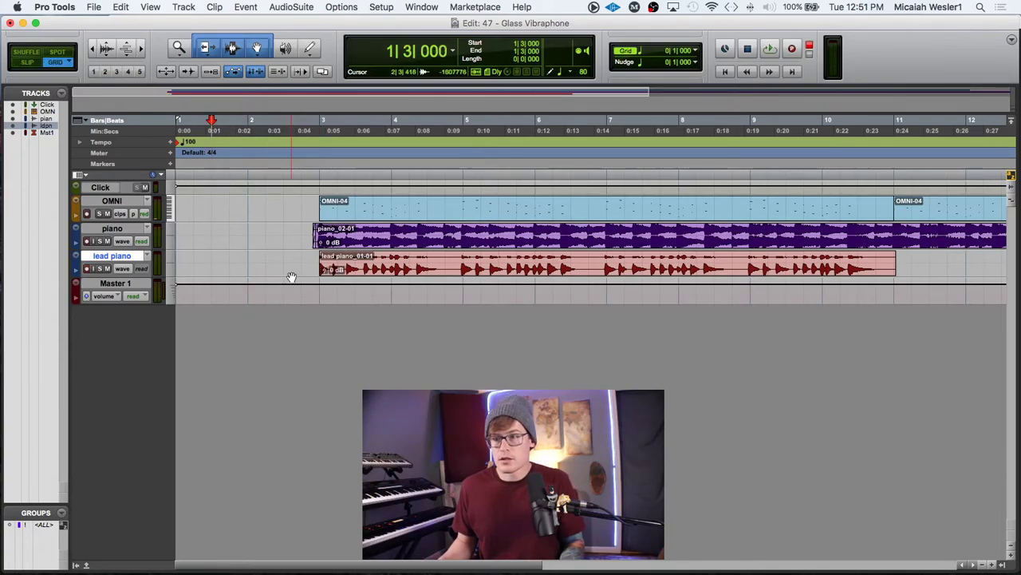
left_click(348, 269)
left_click(895, 257)
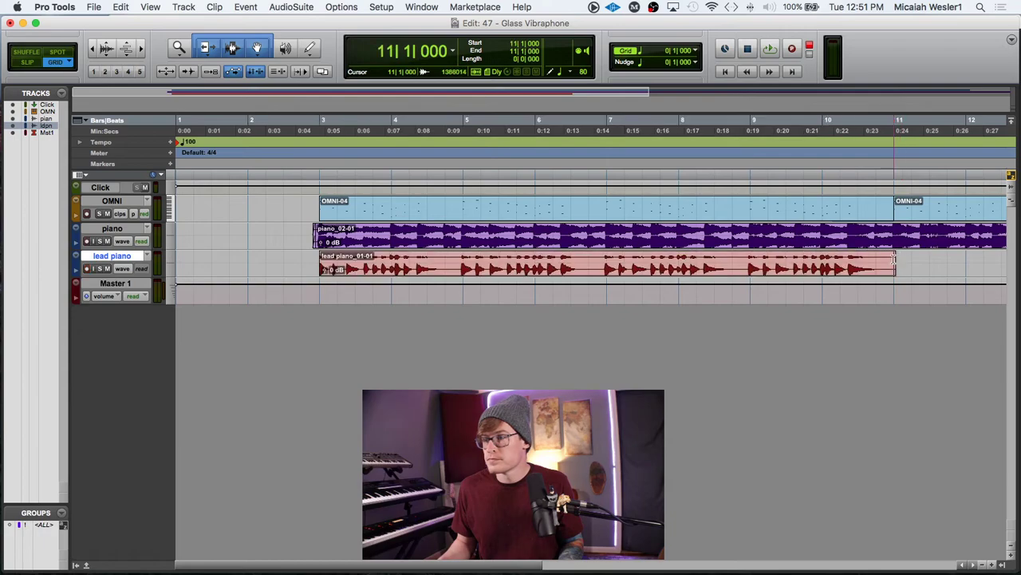
left_click_drag(908, 258, 895, 264)
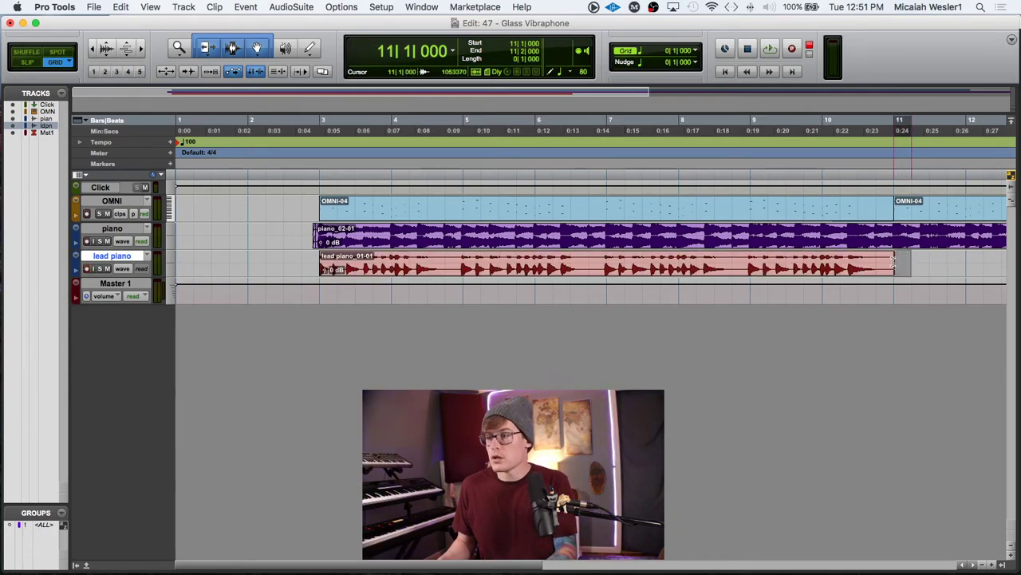
left_click(895, 259)
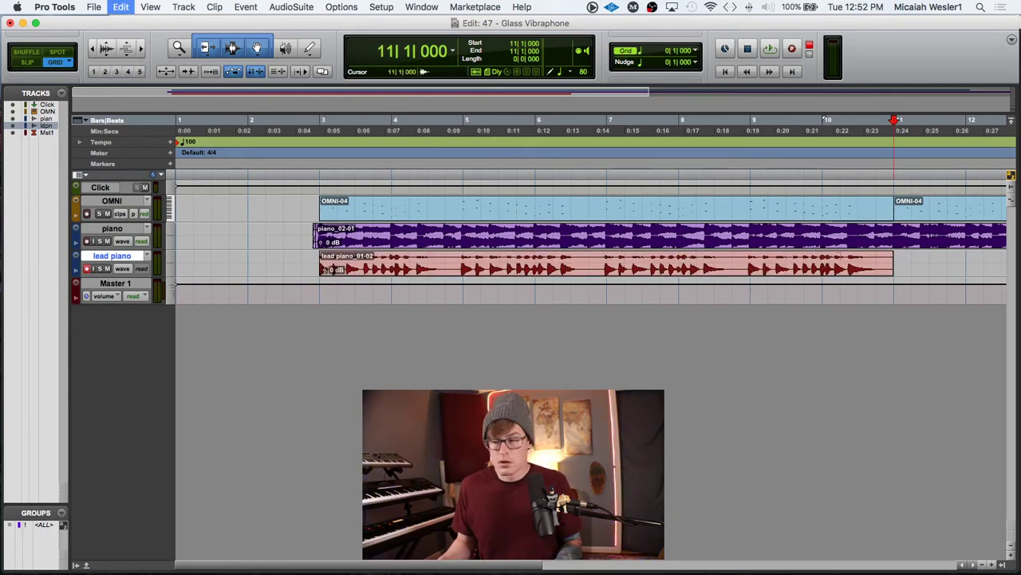
Paste a copy of the lead piano clip at bar 11 and select both lead piano clips.
key("super+v")
scroll(831, 271, "down", 3)
left_click_drag(848, 261, 228, 258)
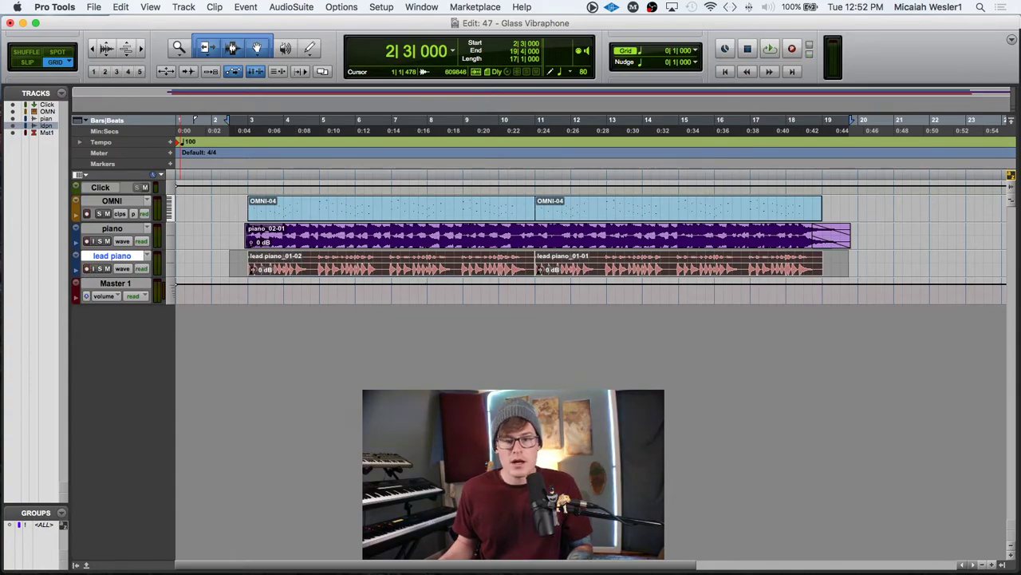
key("alt+shift+3")
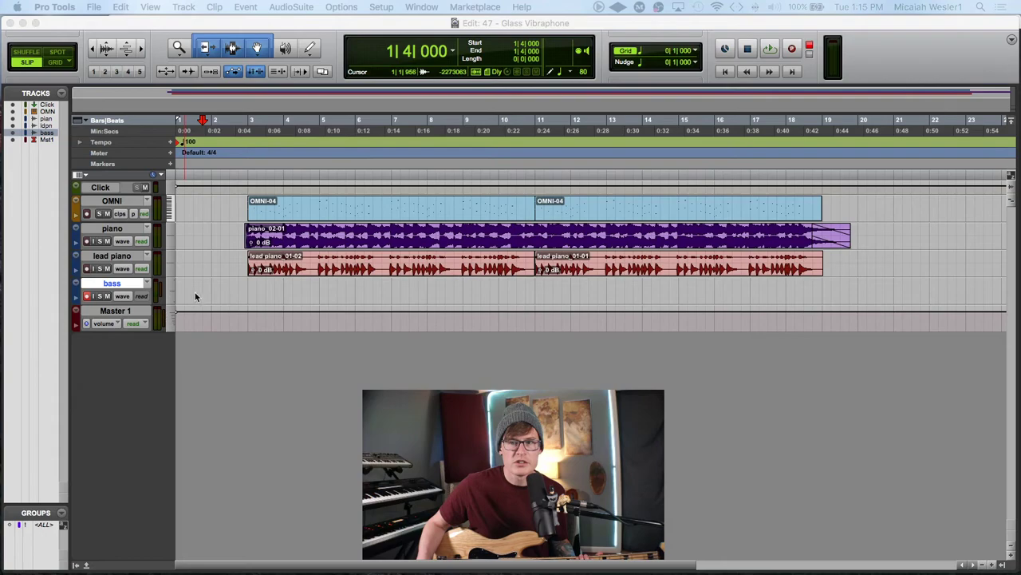
Record the bass part onto the bass track from about bar 1 beat 3 to just before bar 20.
left_click(194, 286)
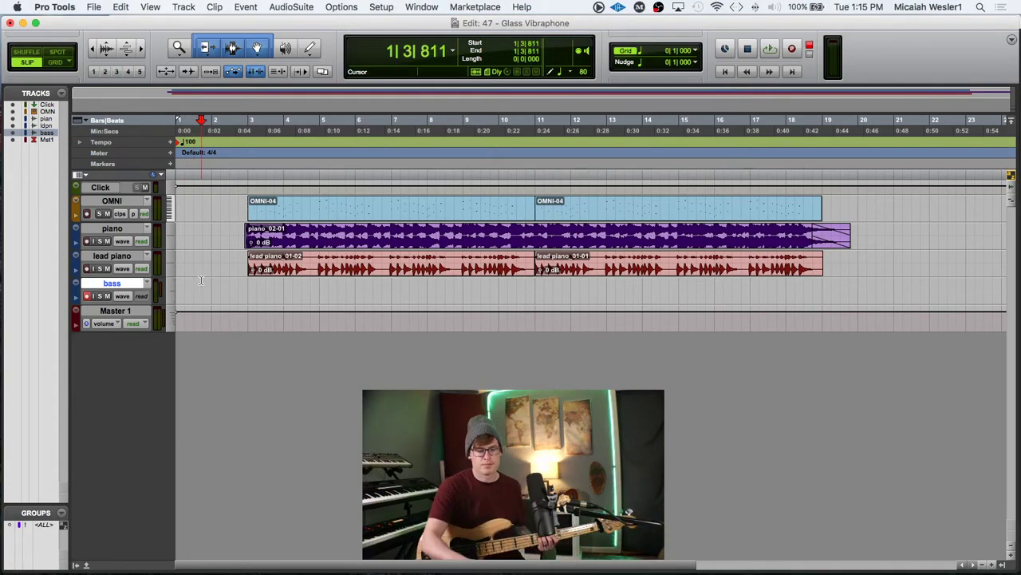
key("super+space")
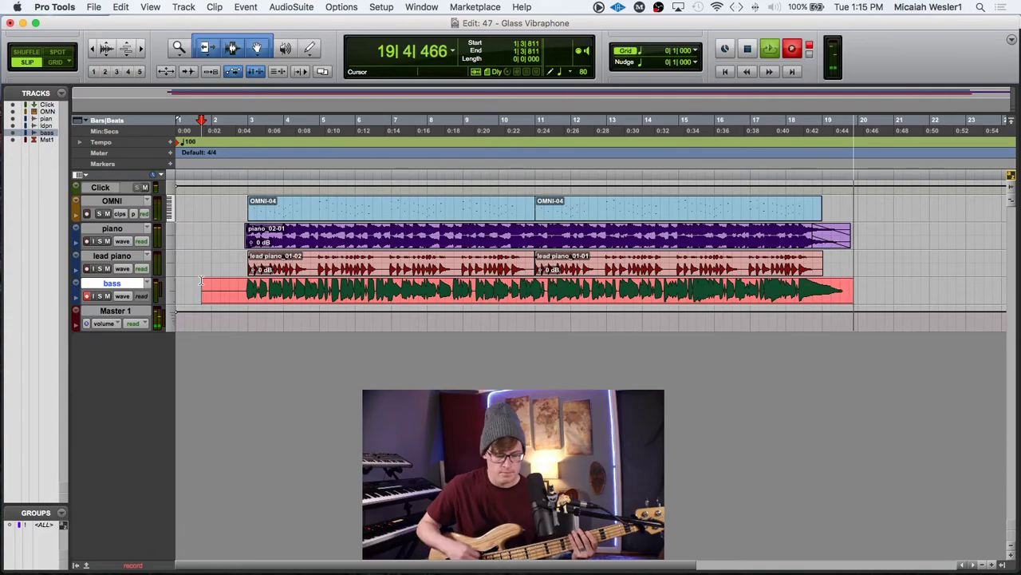
key("space")
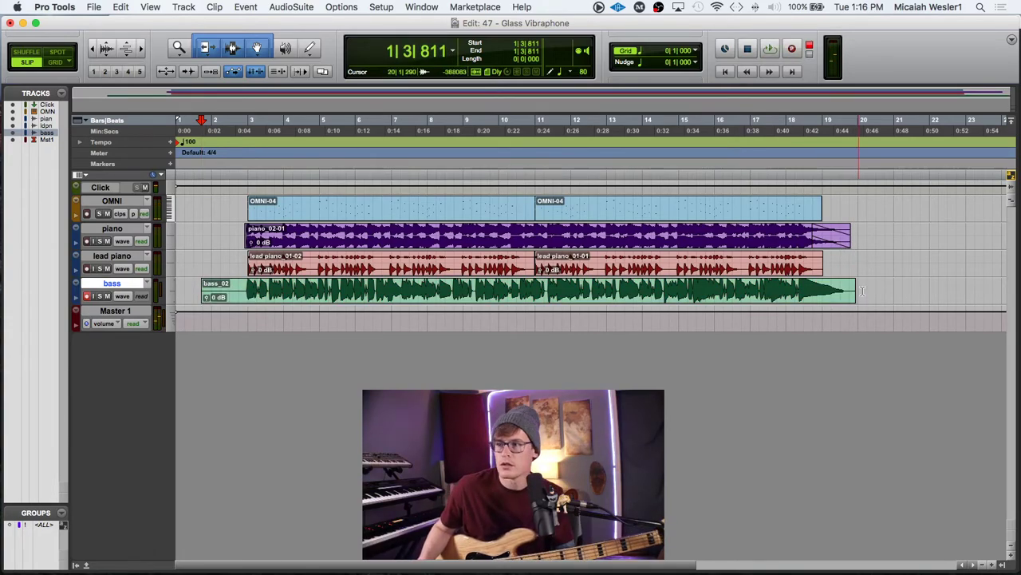
Remove the silence before the bass entry near bar 3 and fade the bass clip's start and end.
left_click_drag(849, 286, 832, 289)
left_click_drag(184, 281, 250, 278)
key("BackSpace")
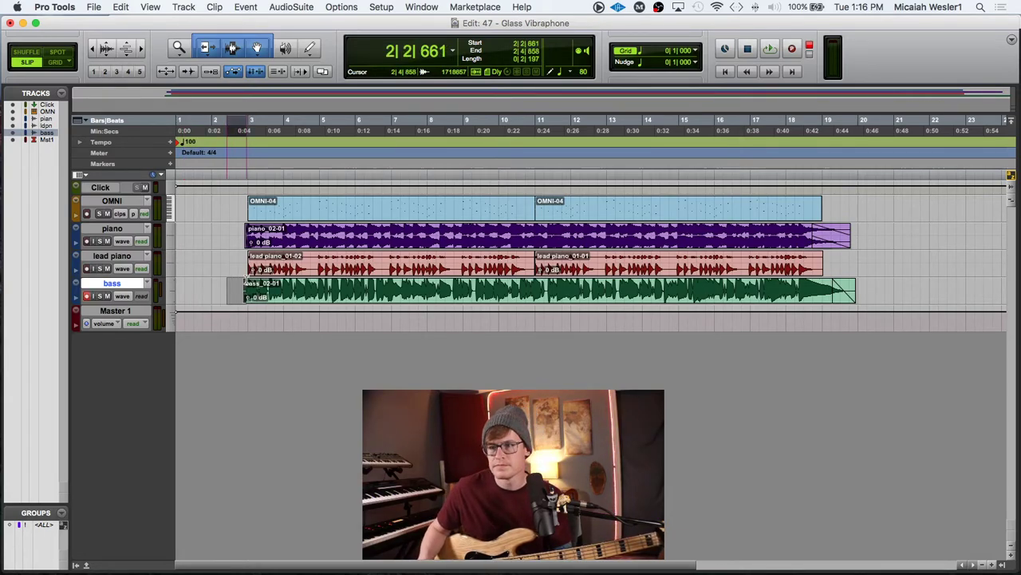
left_click(224, 287)
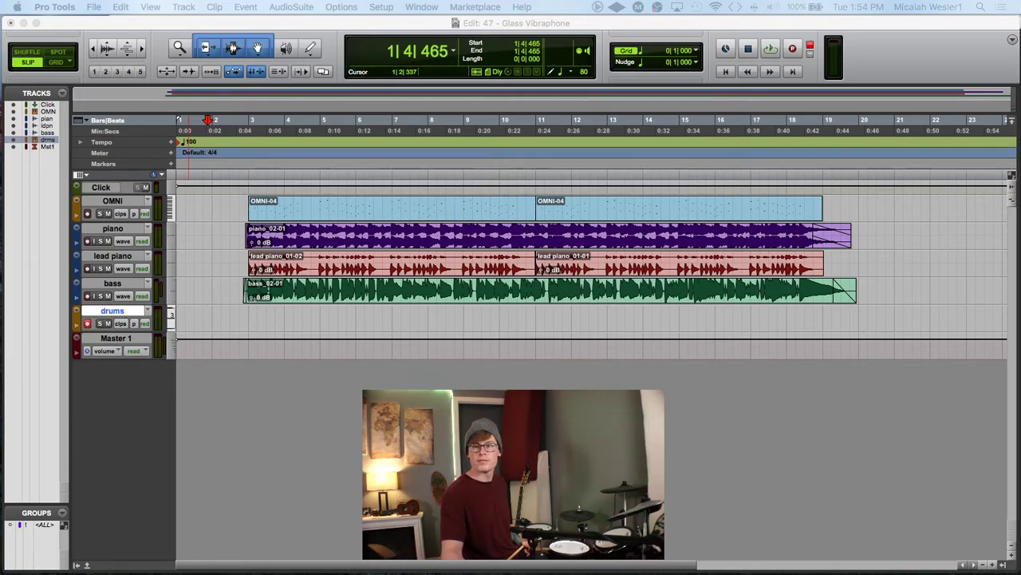
Record the MIDI drum part onto the drums track from the session start to just before bar 20.
left_click(346, 315)
key("Return")
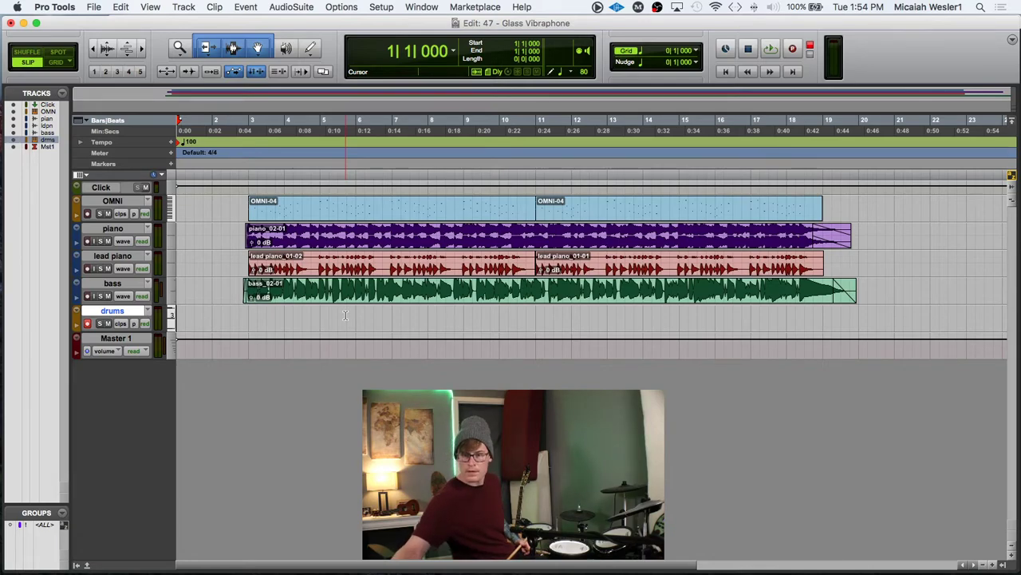
key("super+space")
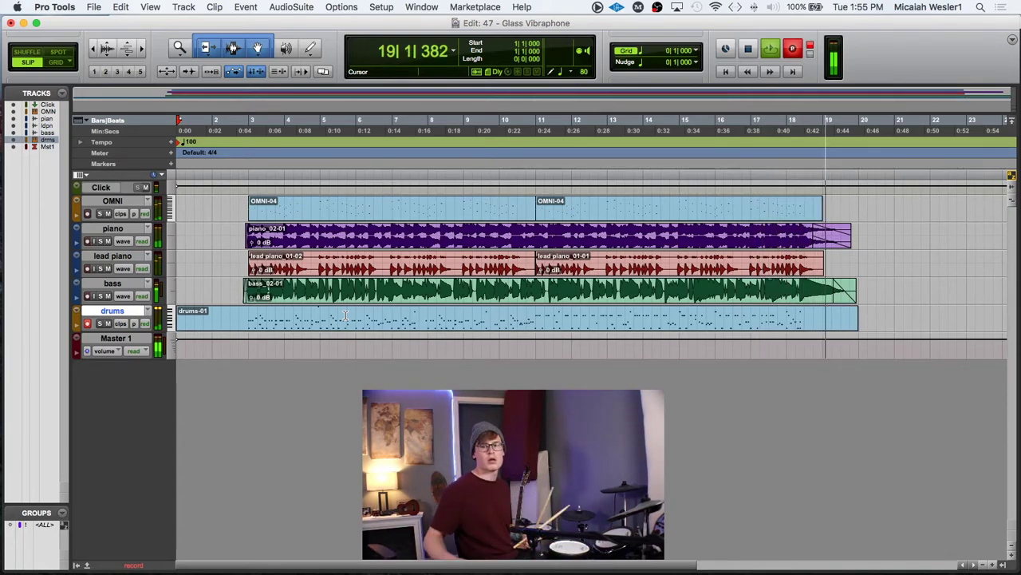
key("space")
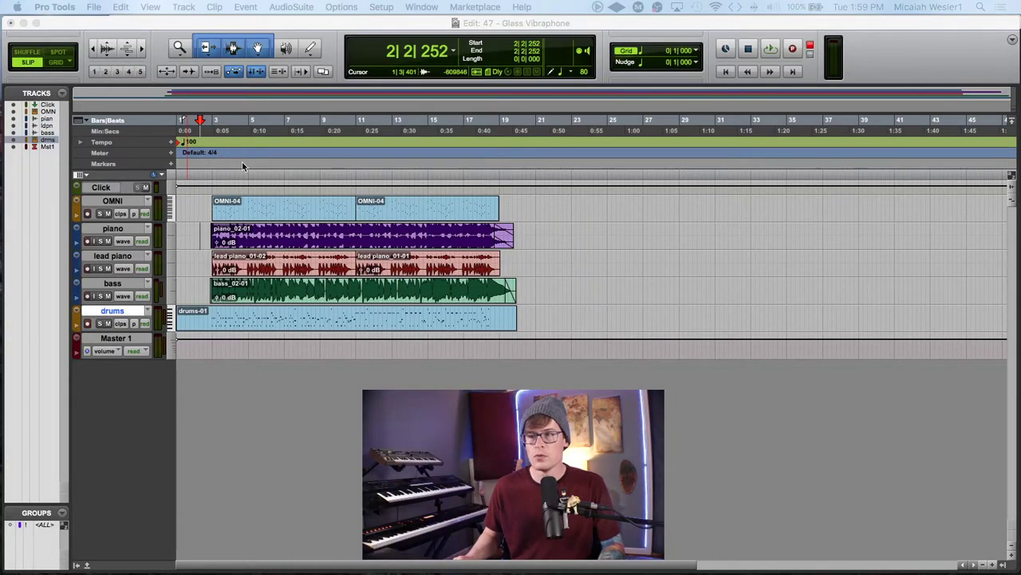
Solo the OMNI track and play it back from just before bar 3.
left_click(204, 200)
key("super+bracketright")
key("super+bracketright")
left_click(314, 205)
key("super+bracketright")
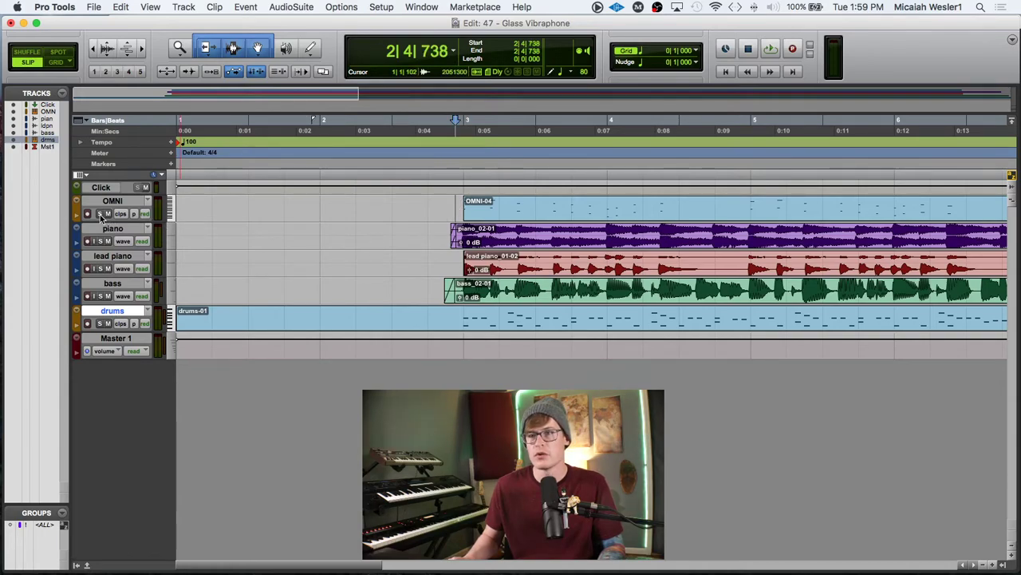
key("space")
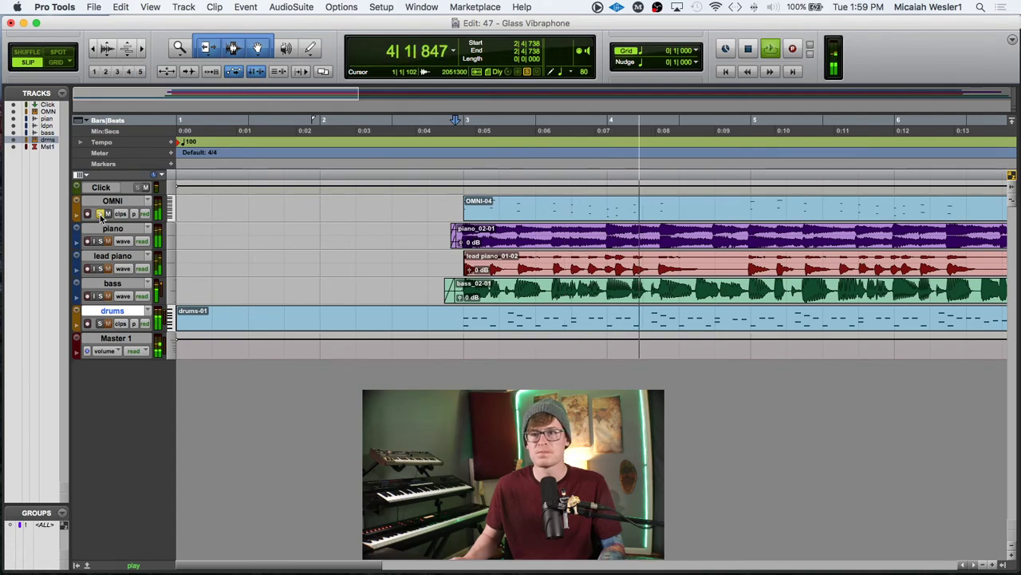
Mute the click track, stop playback and show the Mix window.
left_click(145, 188)
key("space")
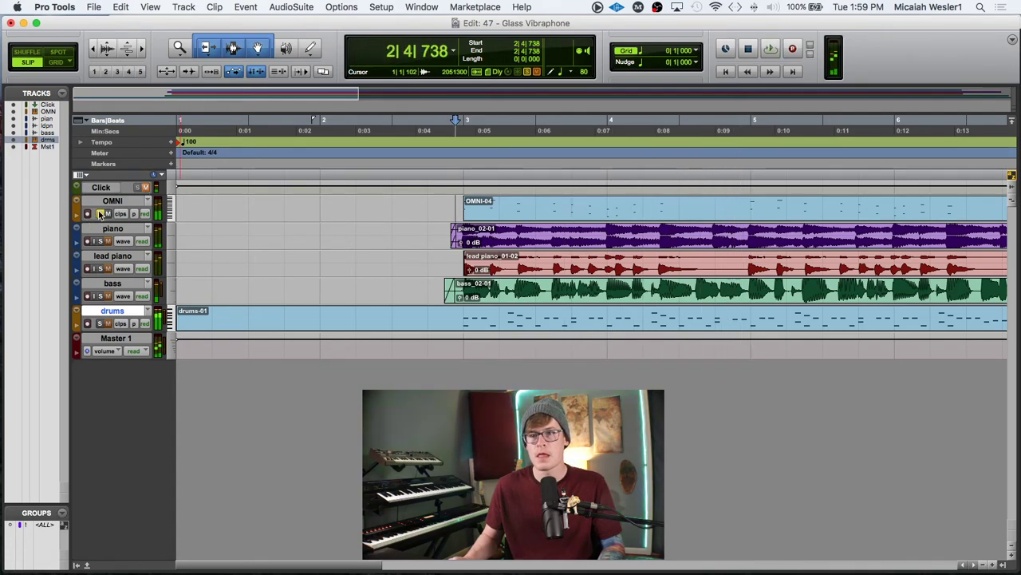
key("super+equal")
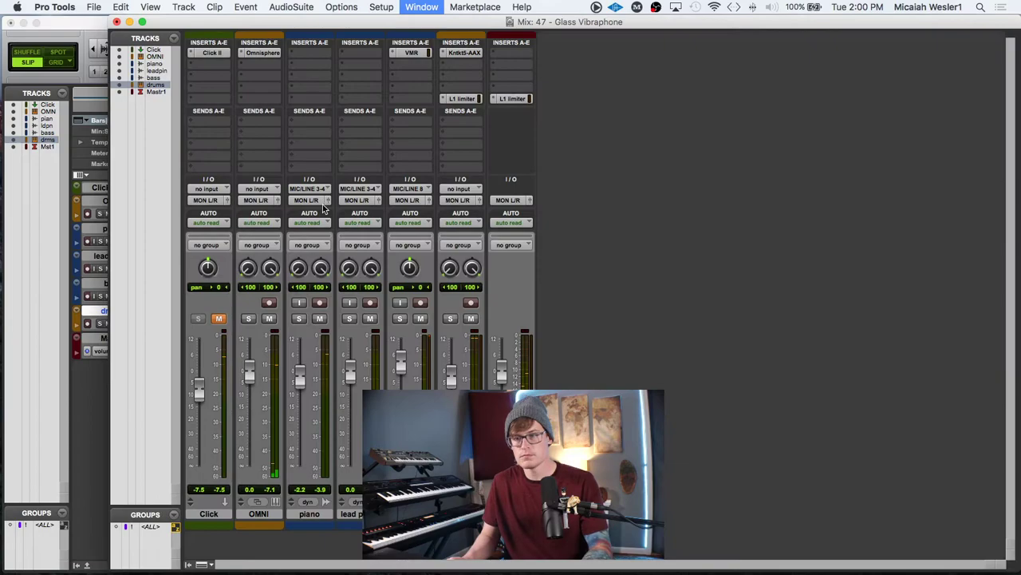
View the Omnisphere plug-in's Glass Vibraphone patch on the OMNI track, and close the plug-in window.
left_click(258, 54)
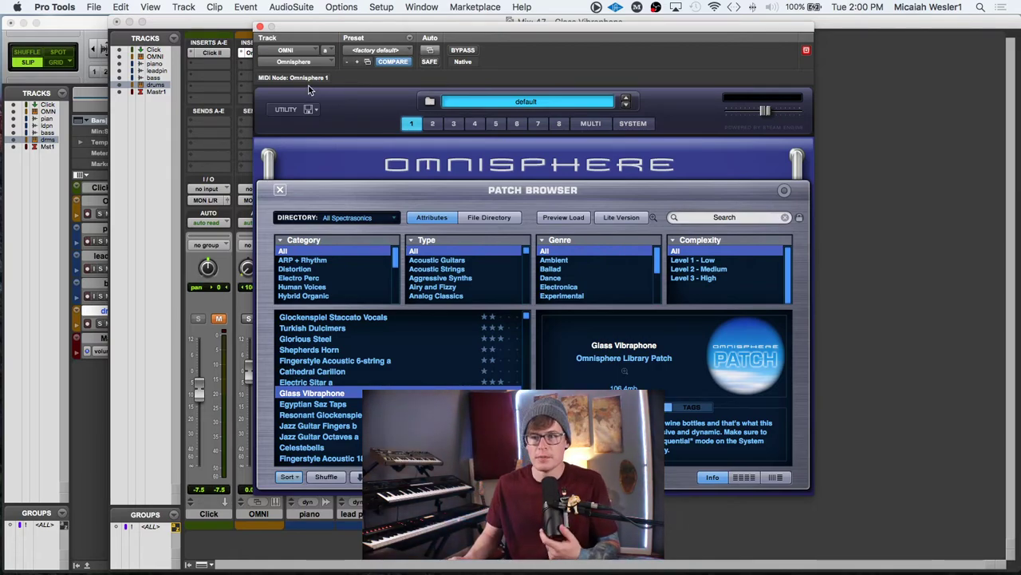
left_click(259, 27)
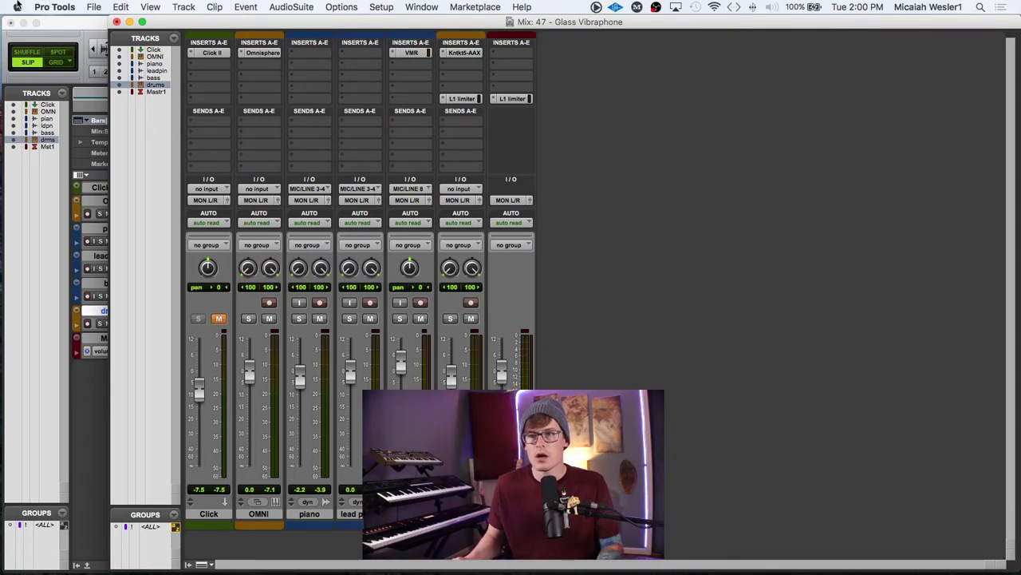
Return to the Edit window and play back the full arrangement from late in bar 2, just before the parts enter.
mouse_move(1, 2)
left_click(376, 219)
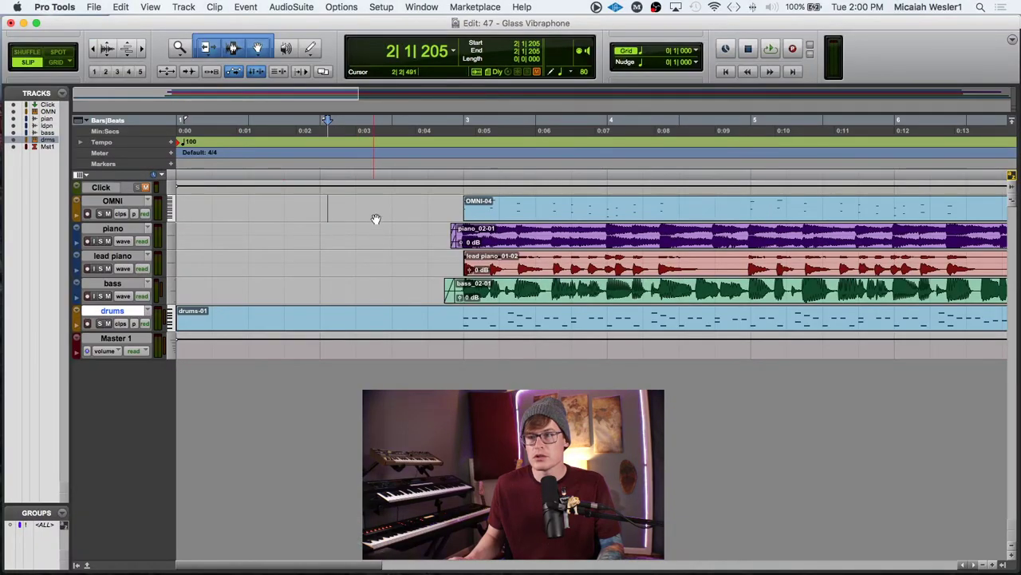
left_click(383, 200)
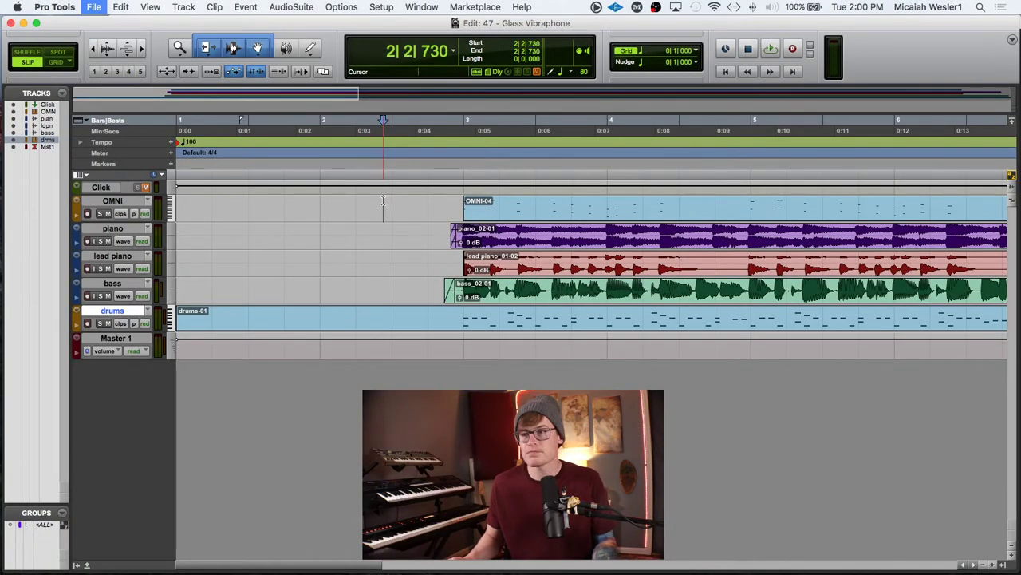
left_click(421, 200)
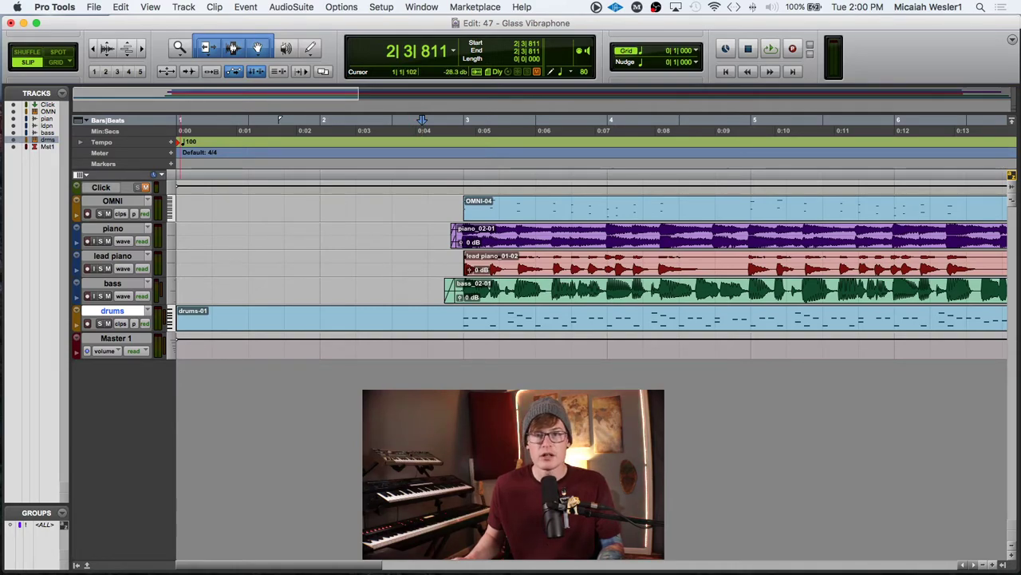
key("space")
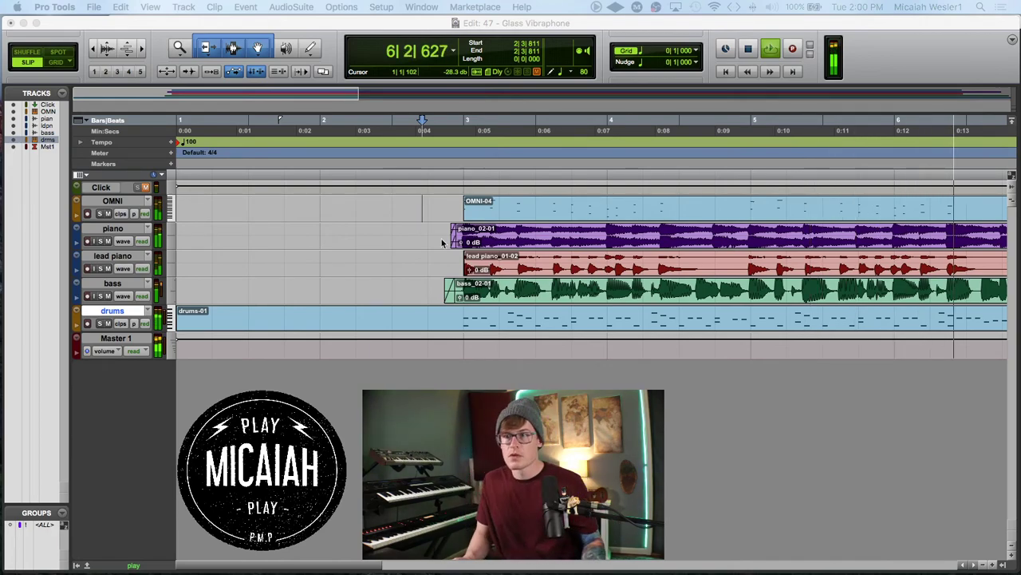
left_click(396, 205)
key("super+bracketleft")
key("super+bracketleft")
key("super+bracketleft")
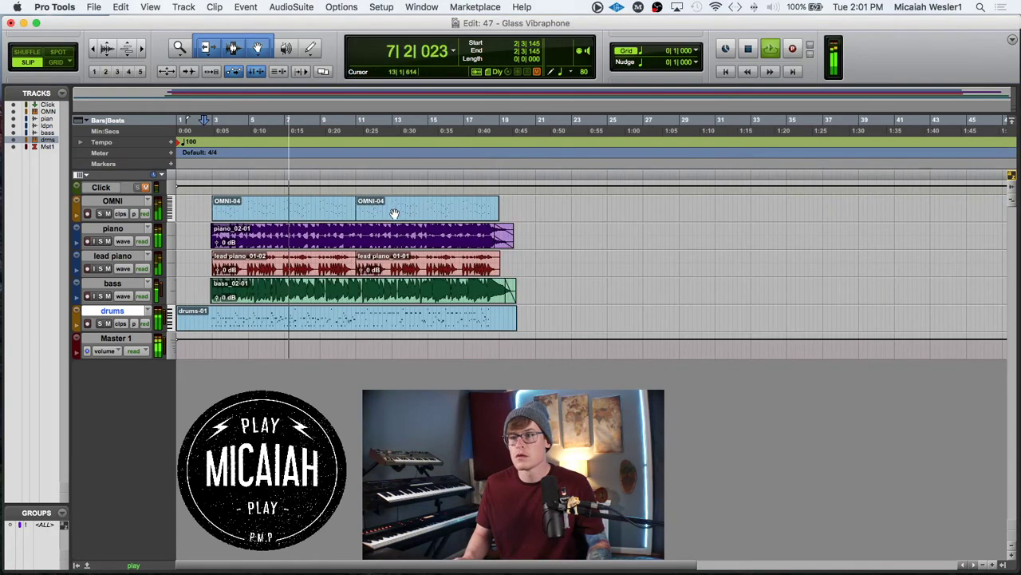
key("super+bracketright")
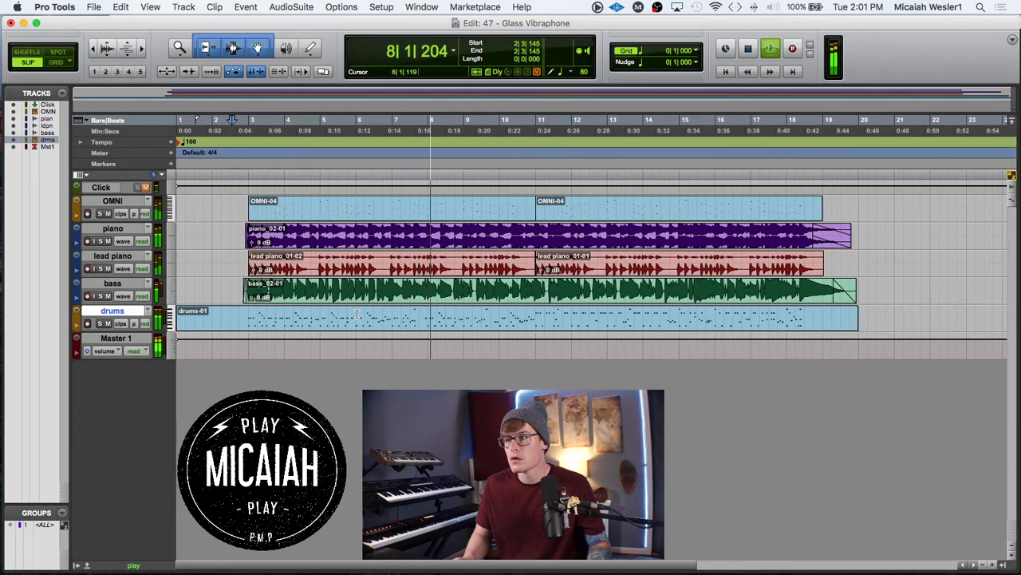